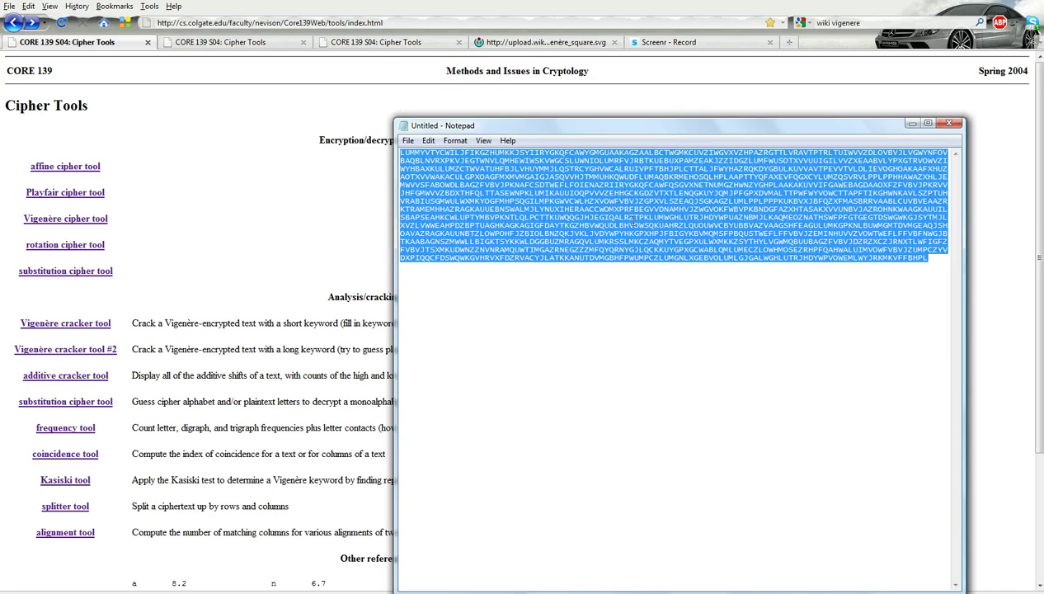
# Copy the long ciphertext from Notepad and bring the Cipher Tools browser page forward
pyautogui.rightClick(631, 198)
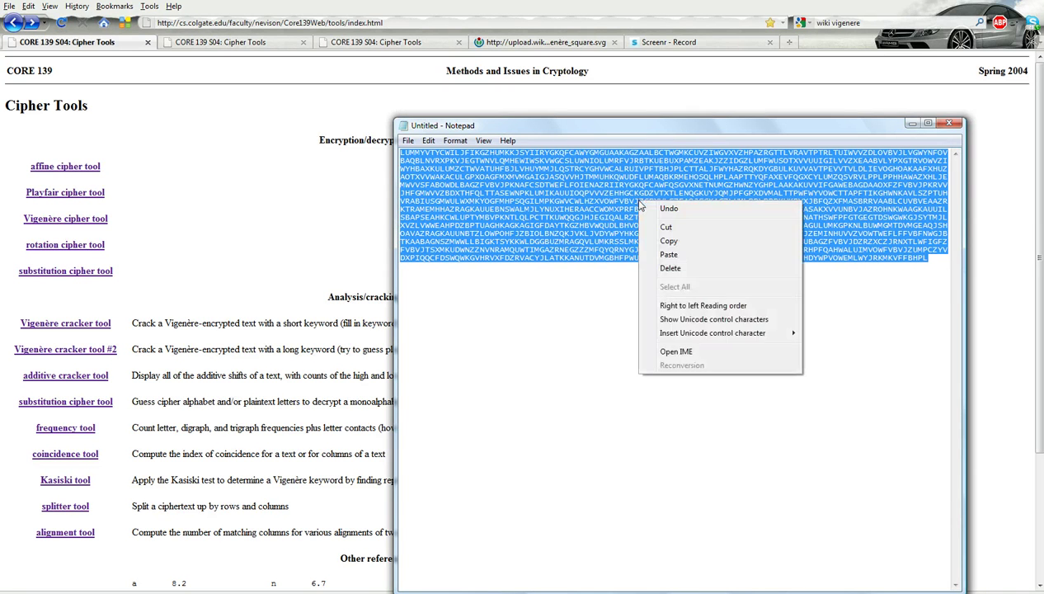
pyautogui.click(678, 243)
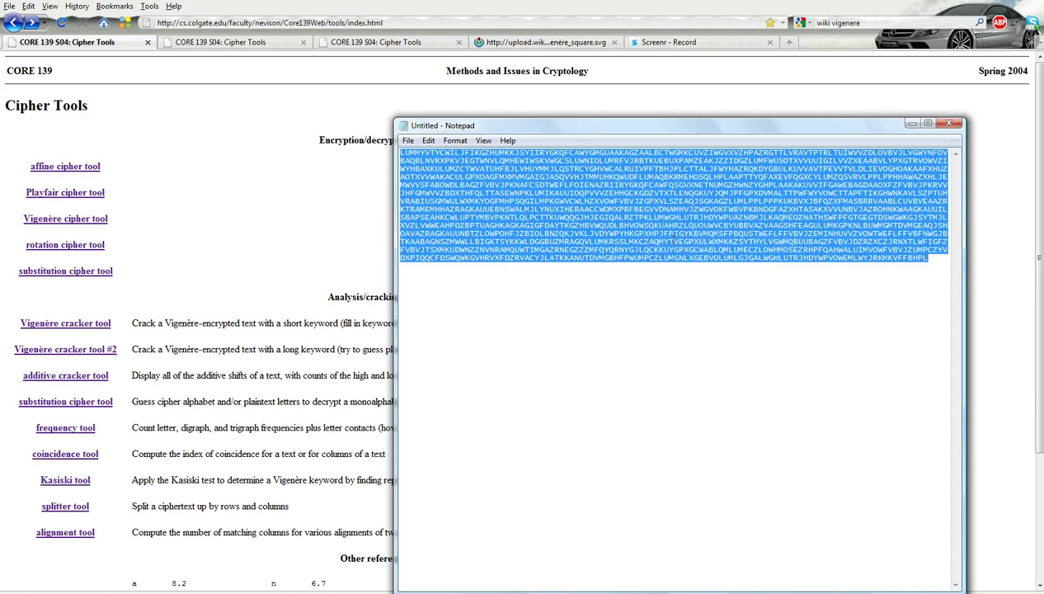
pyautogui.click(234, 159)
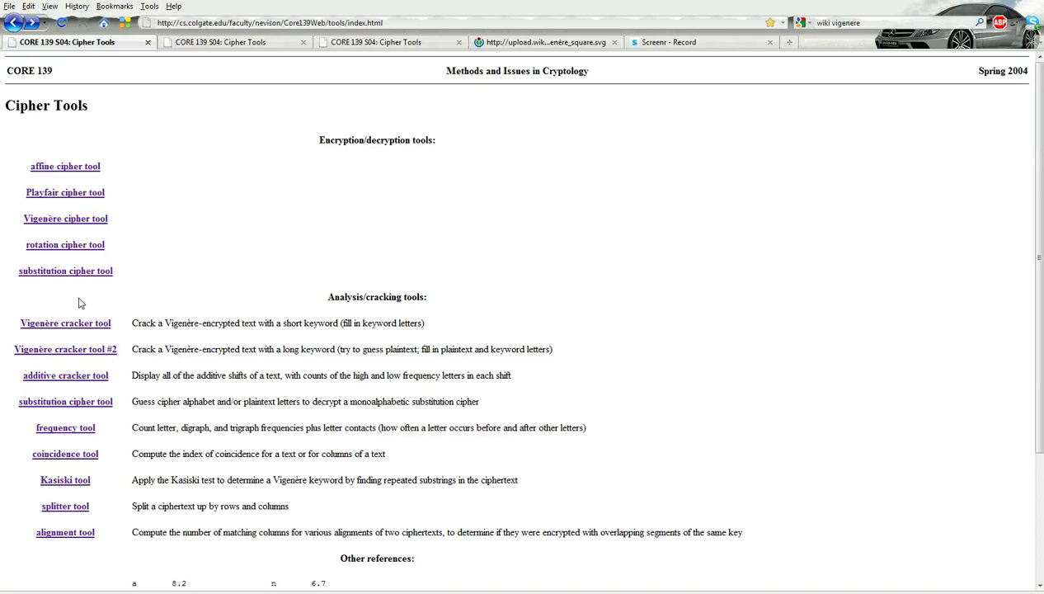
# Paste the copied ciphertext into the Kasiski Test Tool's ciphertext box
pyautogui.click(67, 485)
pyautogui.click(114, 197)
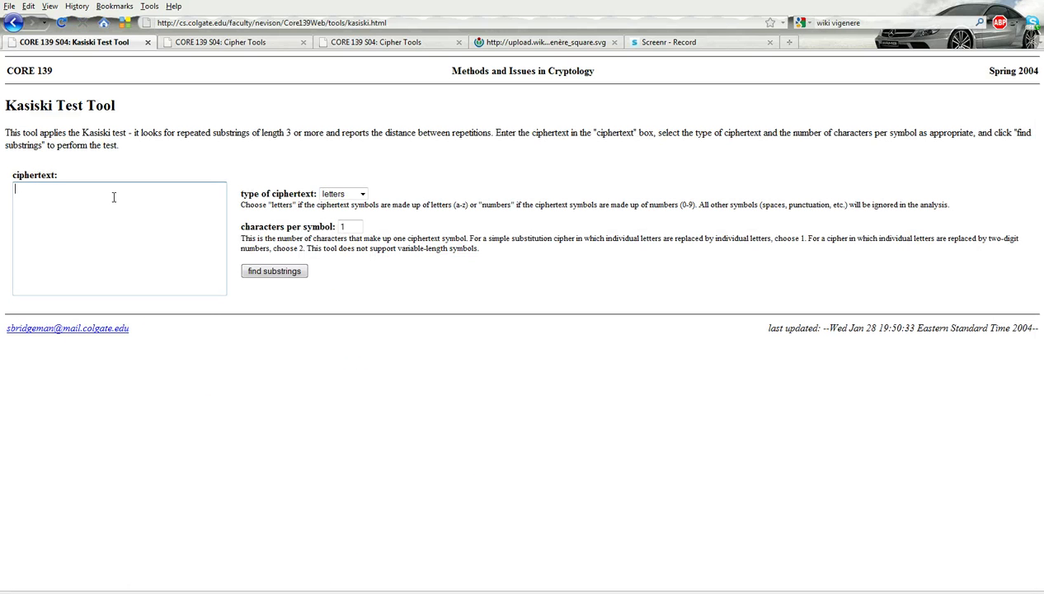
pyautogui.rightClick(98, 191)
pyautogui.click(134, 244)
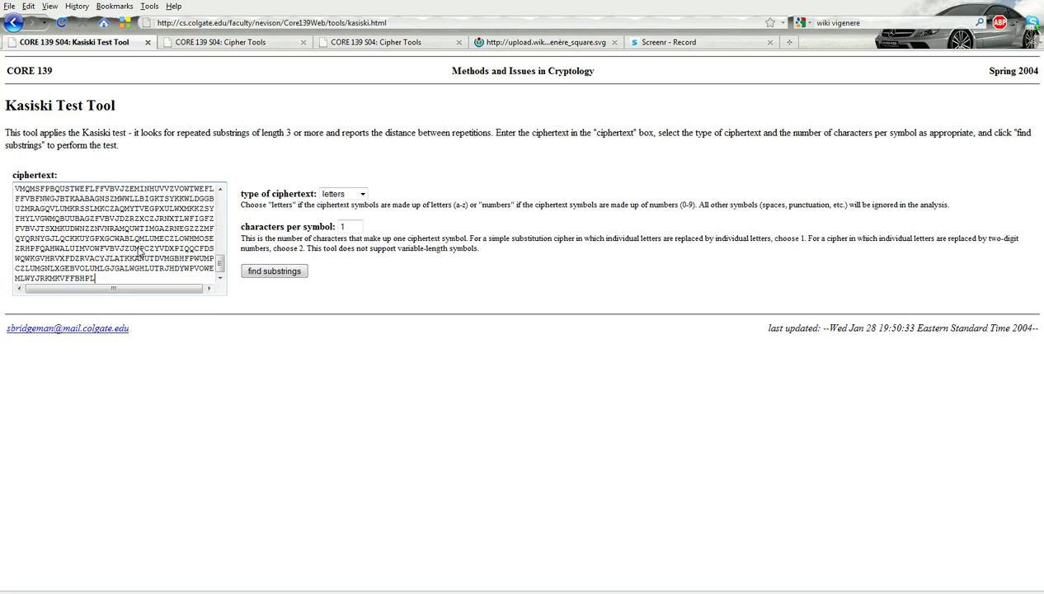
# Run the repeated-substring search to list strings like LUM with spacings and factors
pyautogui.click(253, 273)
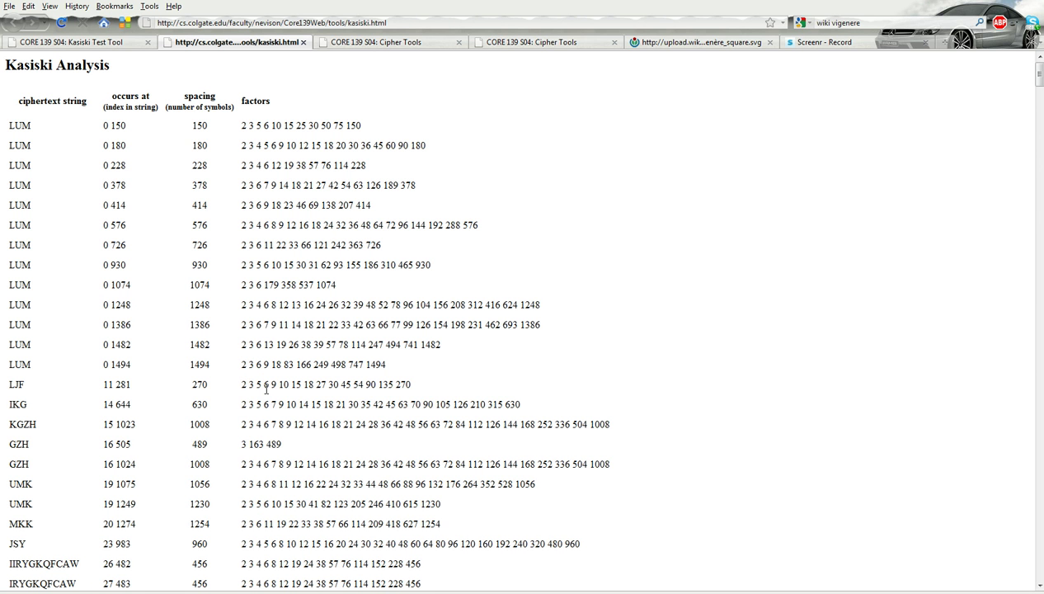
# Note factor 6 in the LJF row, then paste the ciphertext into the Splitter Tool with 6 columns
pyautogui.moveTo(270, 382); pyautogui.dragTo(263, 382)
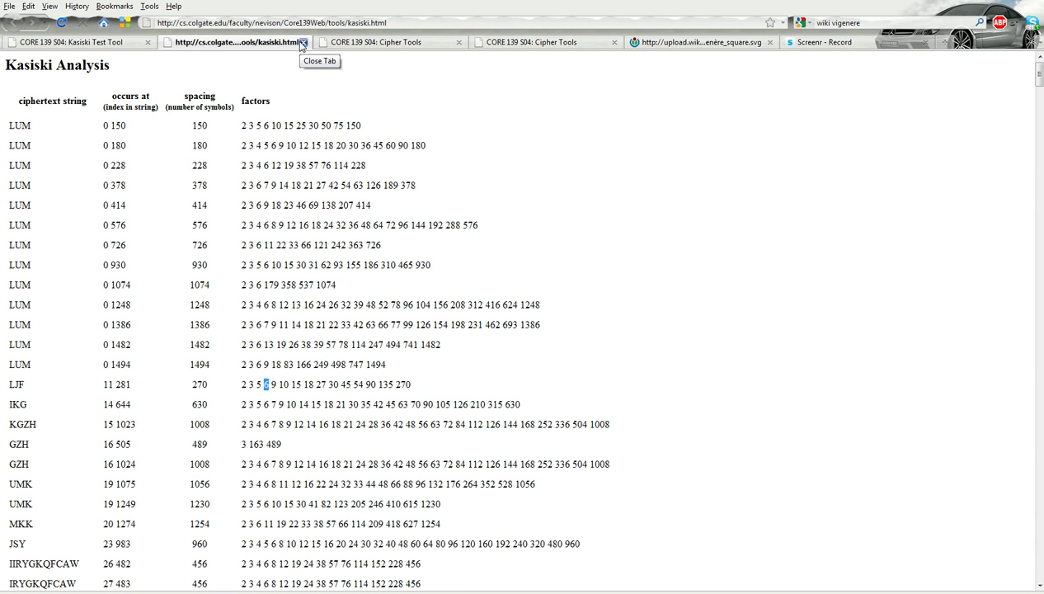
pyautogui.click(359, 45)
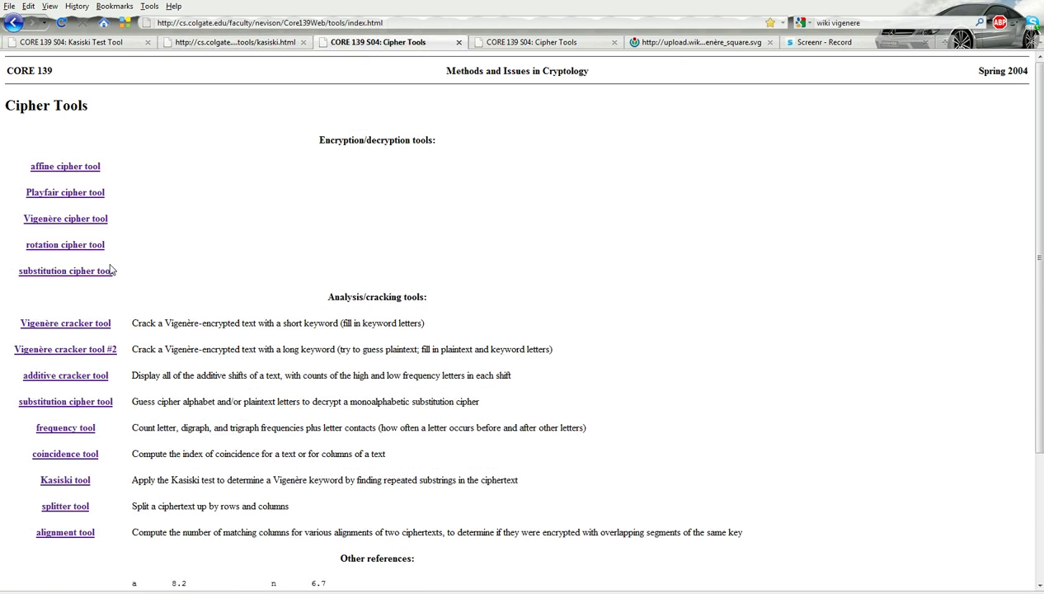
pyautogui.scroll(-2, 130, 388)
pyautogui.click(80, 425)
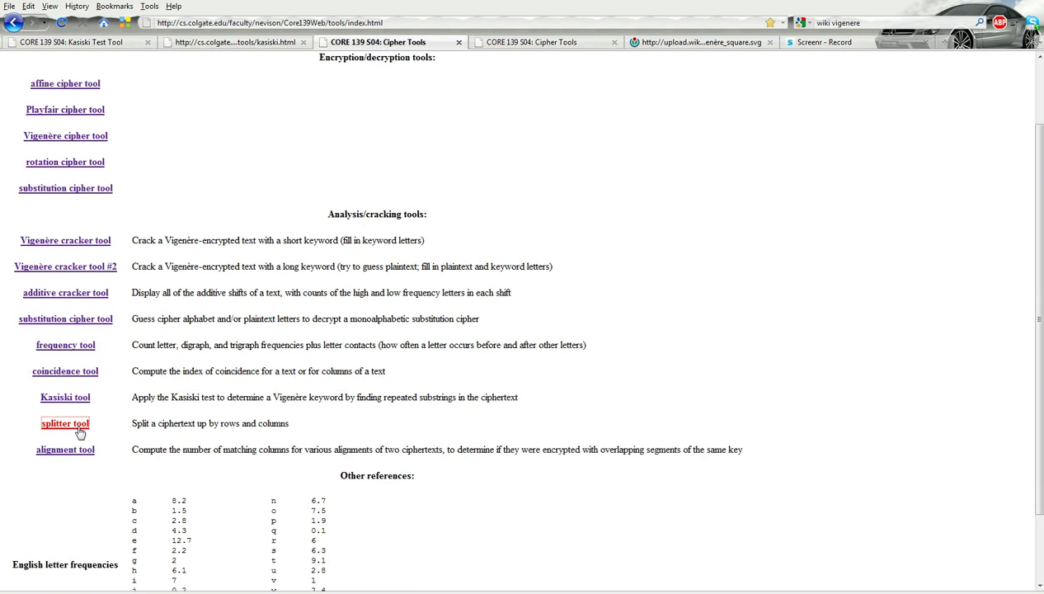
pyautogui.click(97, 196)
pyautogui.rightClick(96, 196)
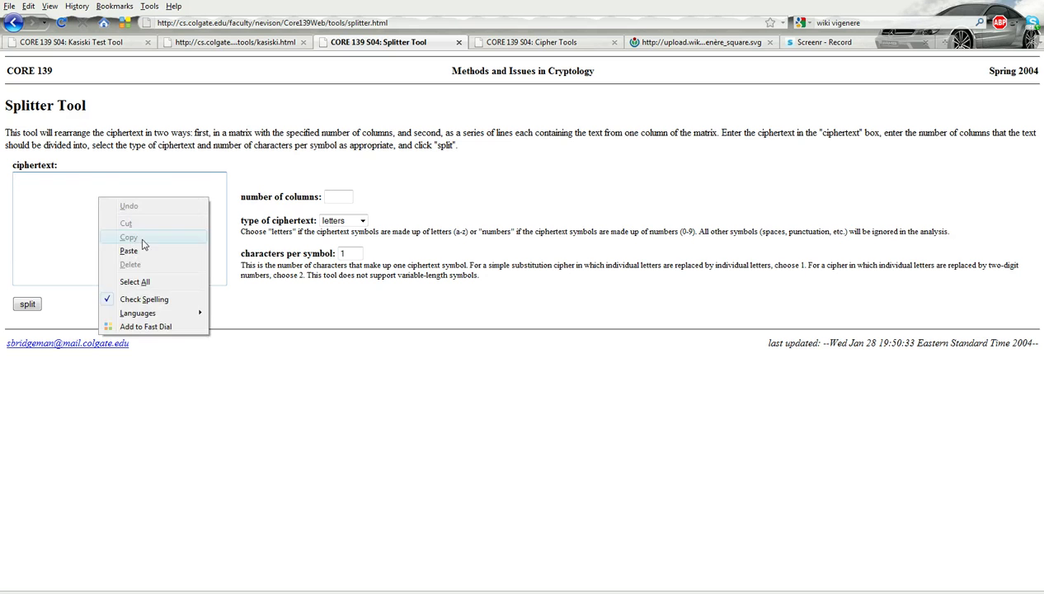
pyautogui.click(144, 250)
pyautogui.click(339, 197)
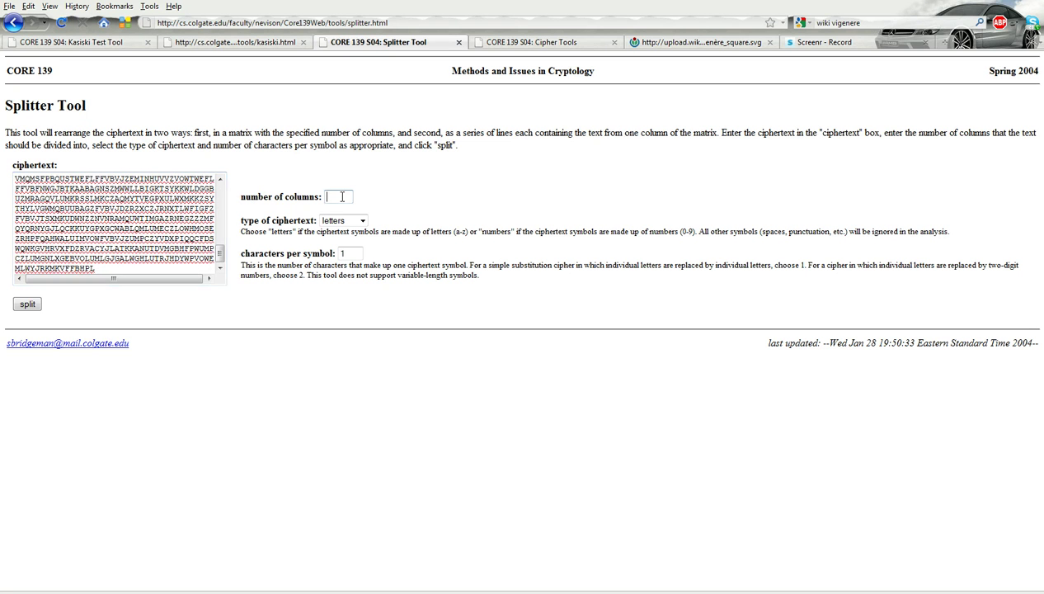
pyautogui.write('6')
# Split the ciphertext into 6 columns and scroll down to the column lines
pyautogui.click(28, 305)
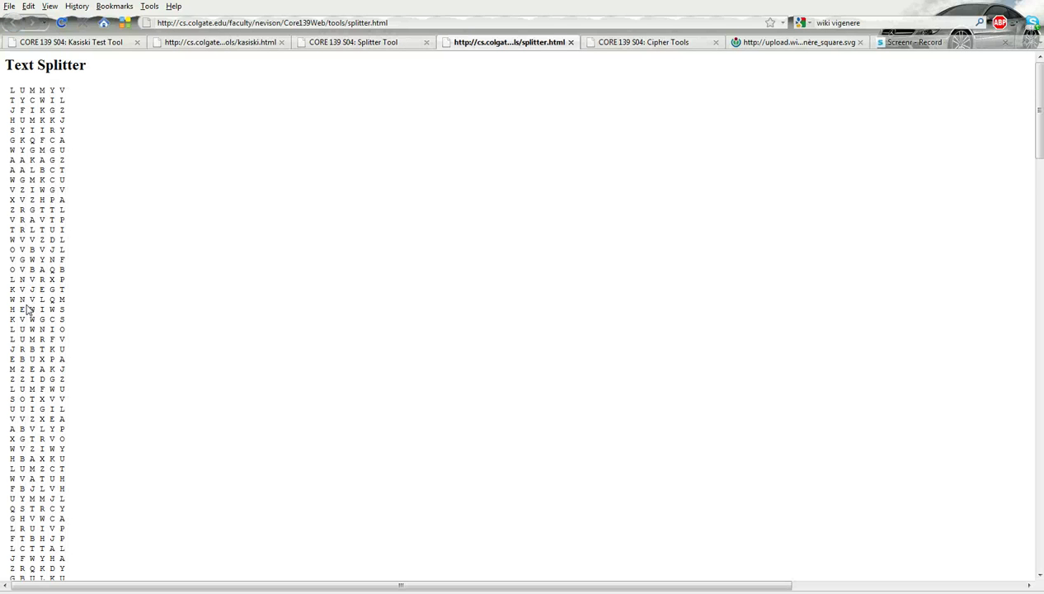
pyautogui.scroll(-3, 124, 171)
pyautogui.scroll(-10, 123, 171)
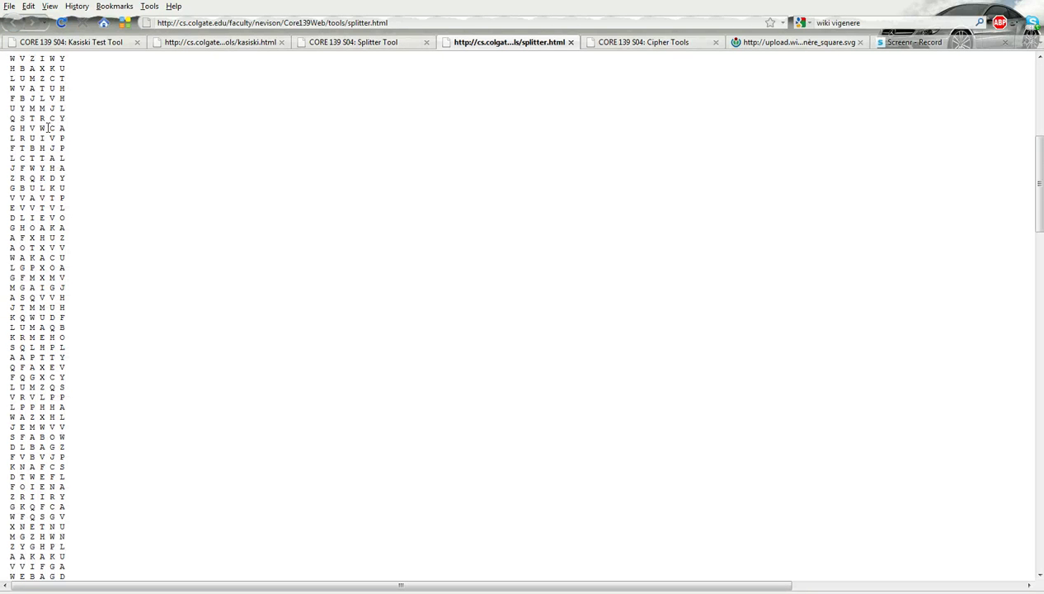
pyautogui.scroll(-10, 161, 323)
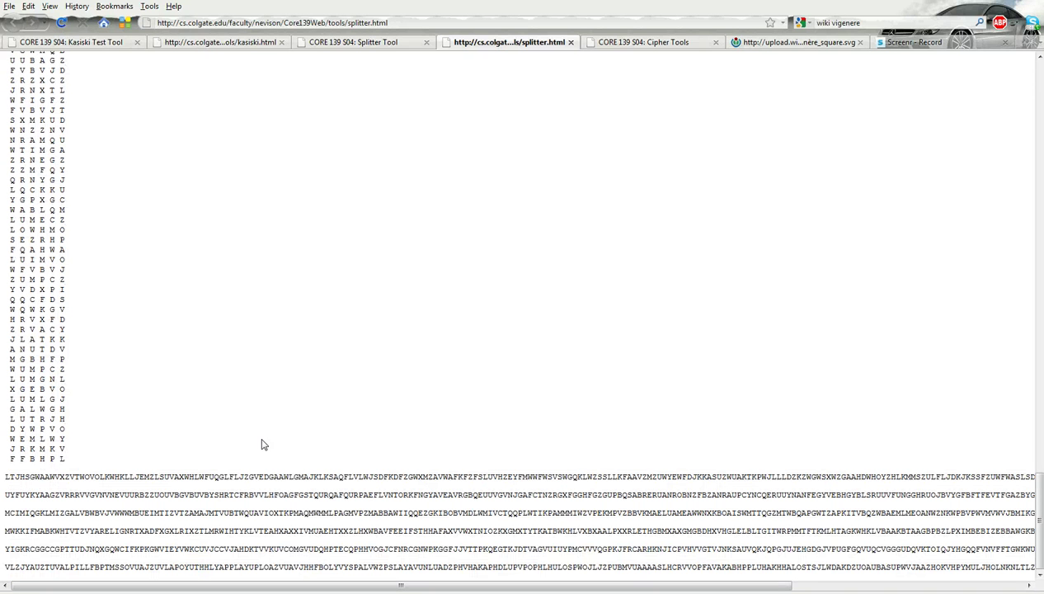
# Copy the first column's line of letters and return to the Cipher Tools index
pyautogui.doubleClick(254, 477)
pyautogui.rightClick(255, 477)
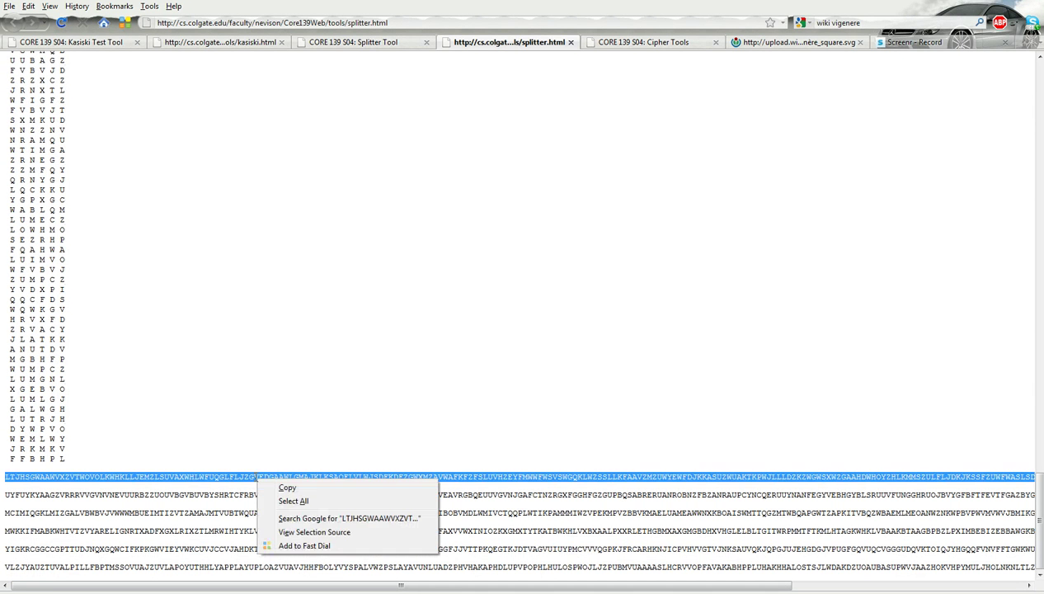
pyautogui.click(287, 489)
pyautogui.click(355, 43)
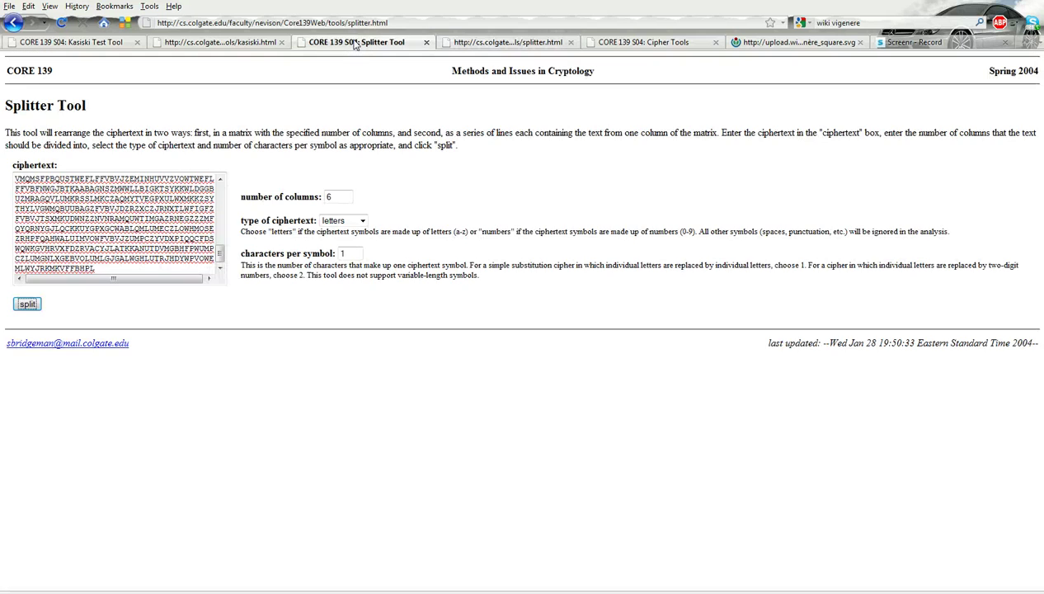
pyautogui.click(592, 43)
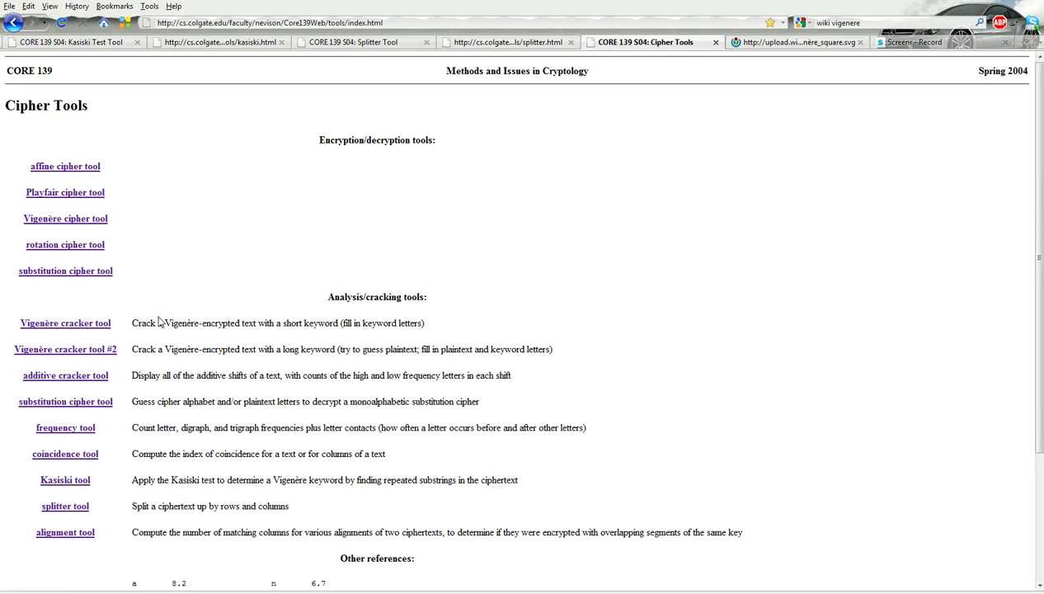
# Count the first column's letter frequencies in the Frequency Analyzer: W 34, L 31, total 256
pyautogui.click(73, 432)
pyautogui.rightClick(152, 201)
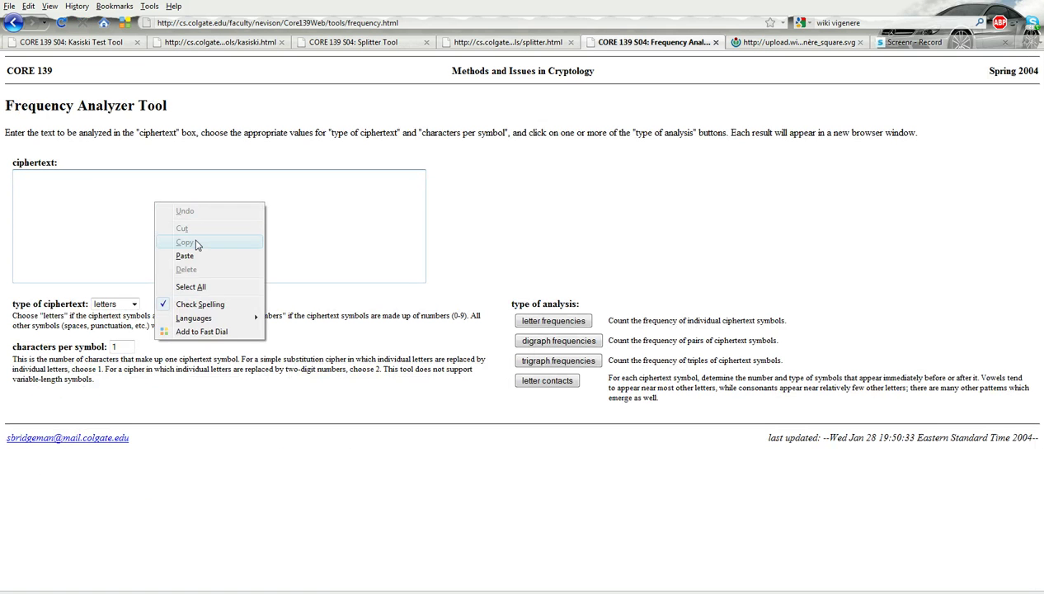
pyautogui.click(199, 255)
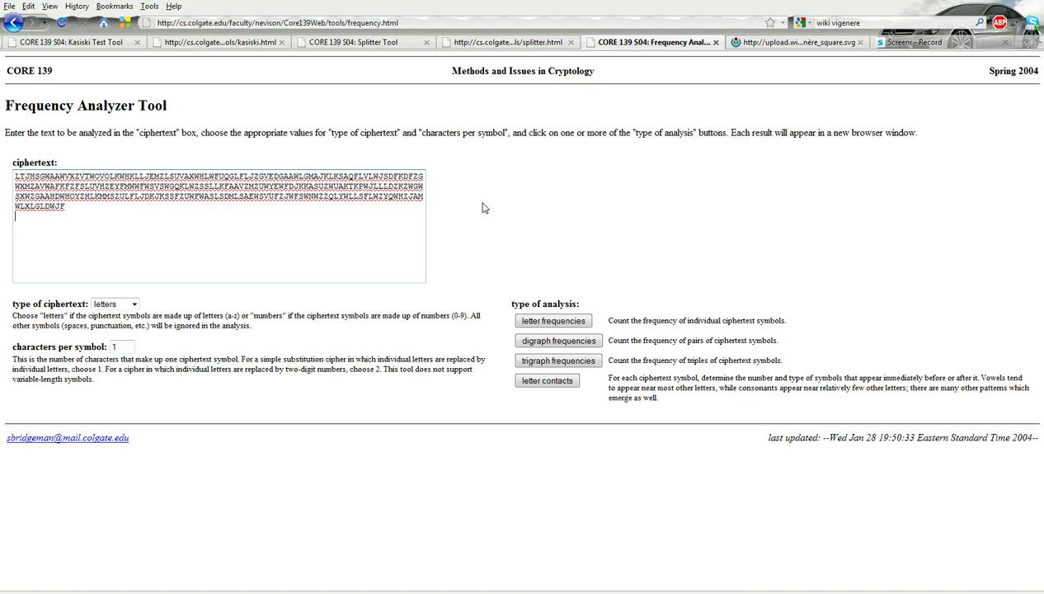
pyautogui.click(554, 321)
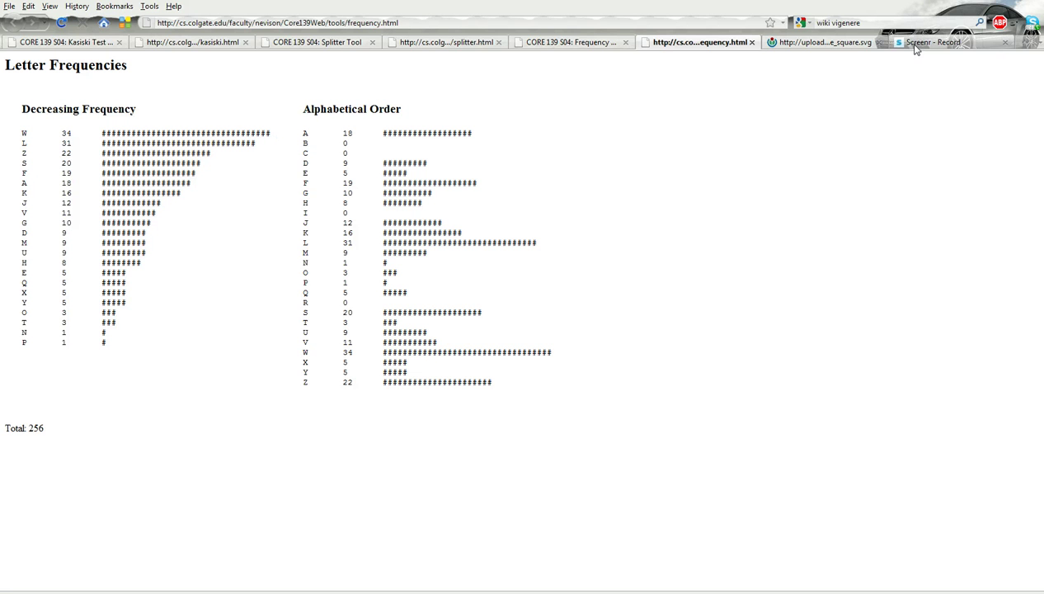
# Check the Vigenère square, then return to the six-column splitter output
pyautogui.click(822, 43)
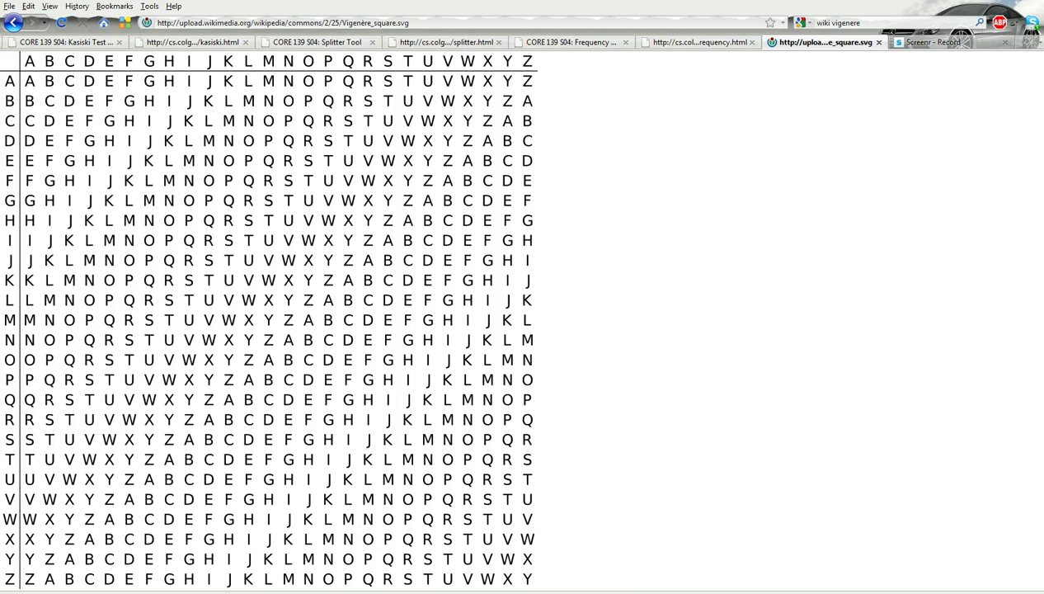
pyautogui.click(198, 591)
pyautogui.hotkey('alt', 'Tab')
pyautogui.click(425, 43)
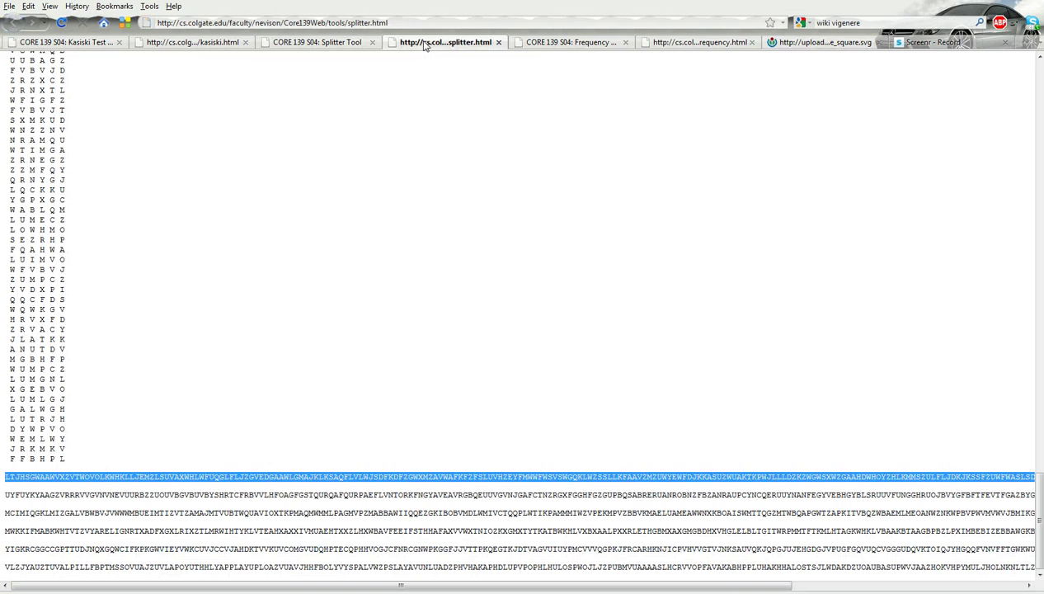
# Replace the analyzer input with the second column's letters and count frequencies: U 29, R 27, G 26
pyautogui.tripleClick(264, 495)
pyautogui.rightClick(265, 495)
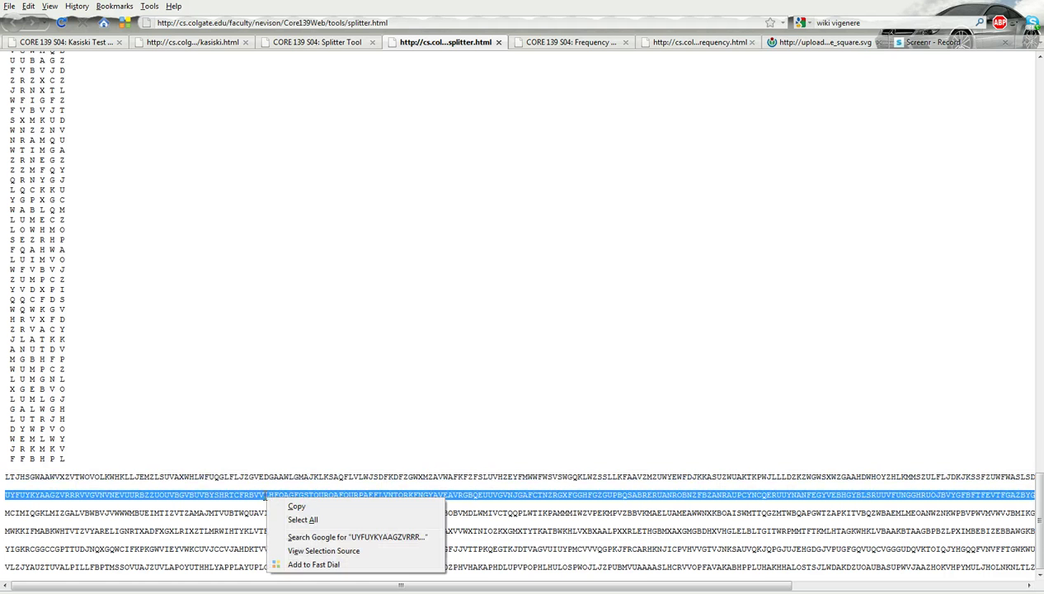
pyautogui.click(293, 507)
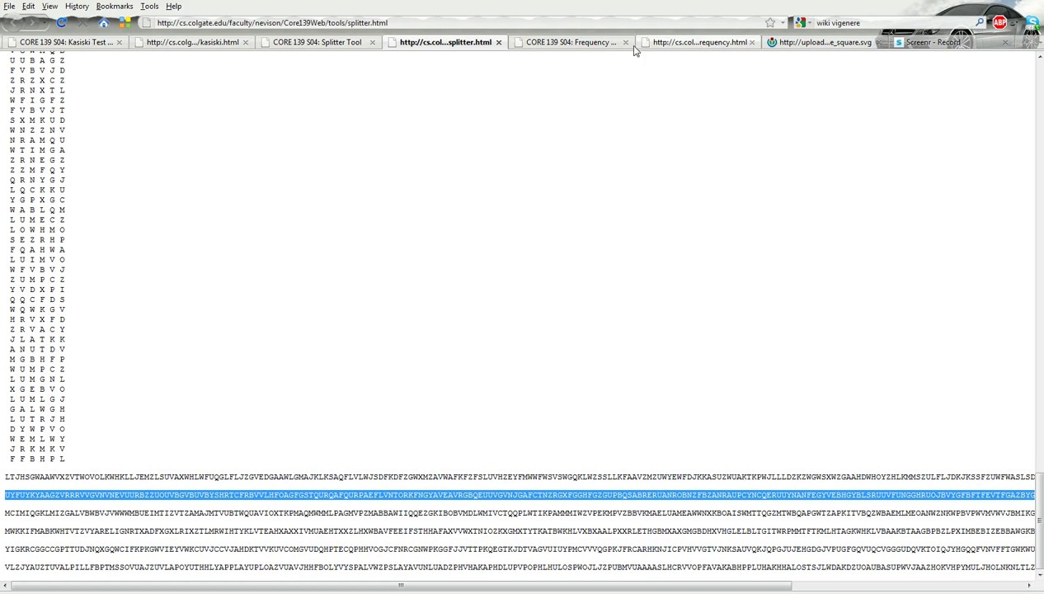
pyautogui.click(603, 46)
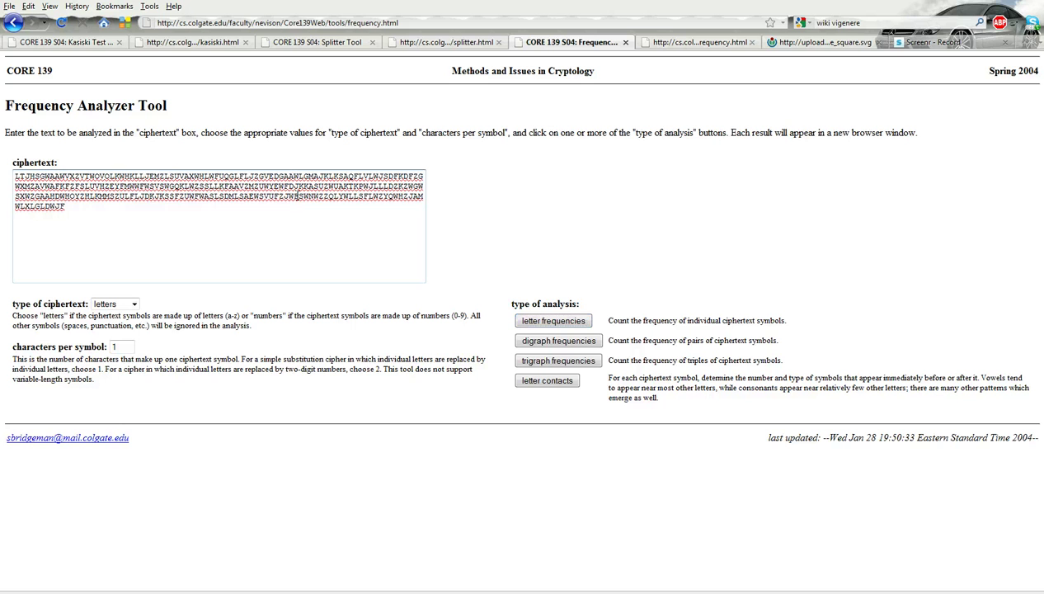
pyautogui.hotkey('ctrl', 'a')
pyautogui.hotkey('ctrl', 'v')
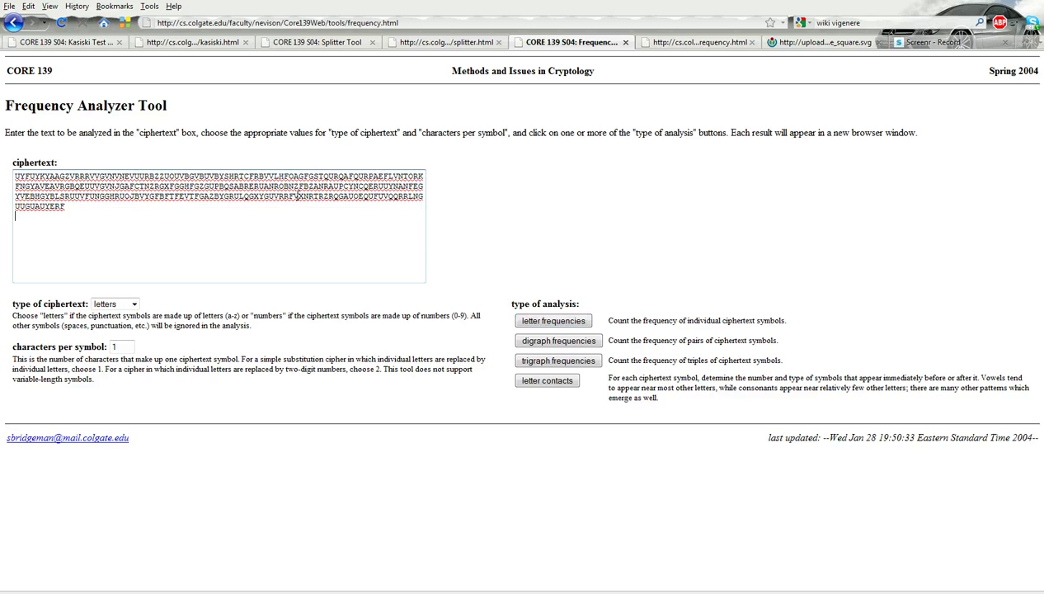
pyautogui.click(539, 325)
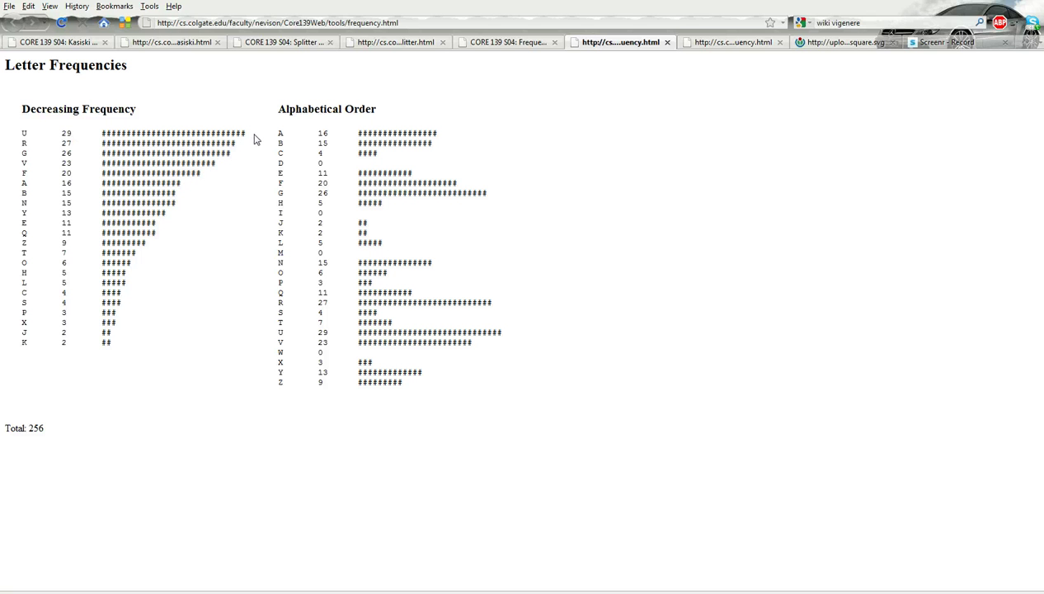
# Compare both columns' frequency tables against the Vigenère square, ending on the square
pyautogui.click(810, 43)
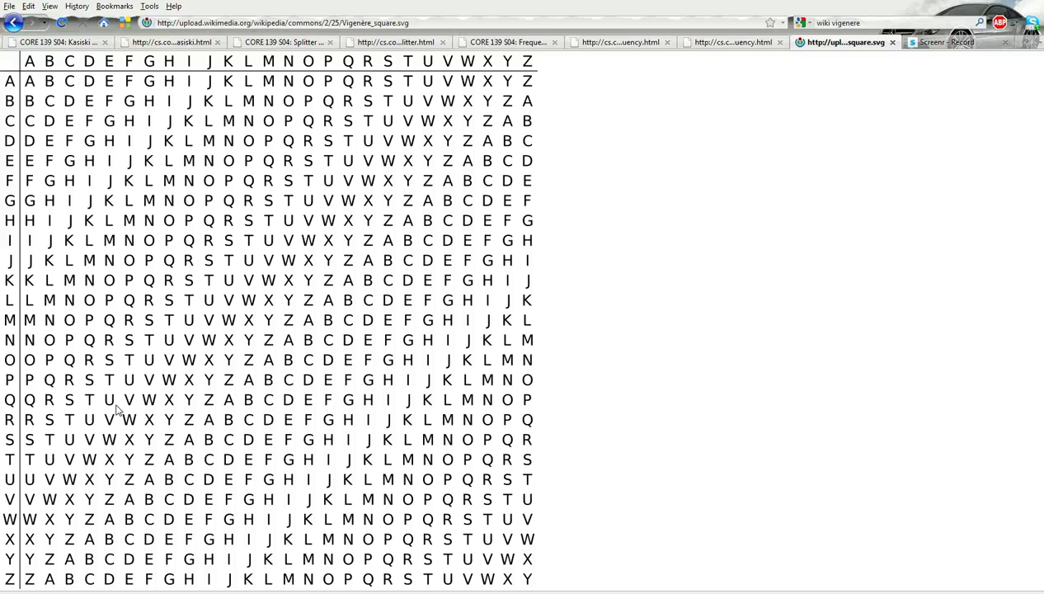
pyautogui.click(721, 42)
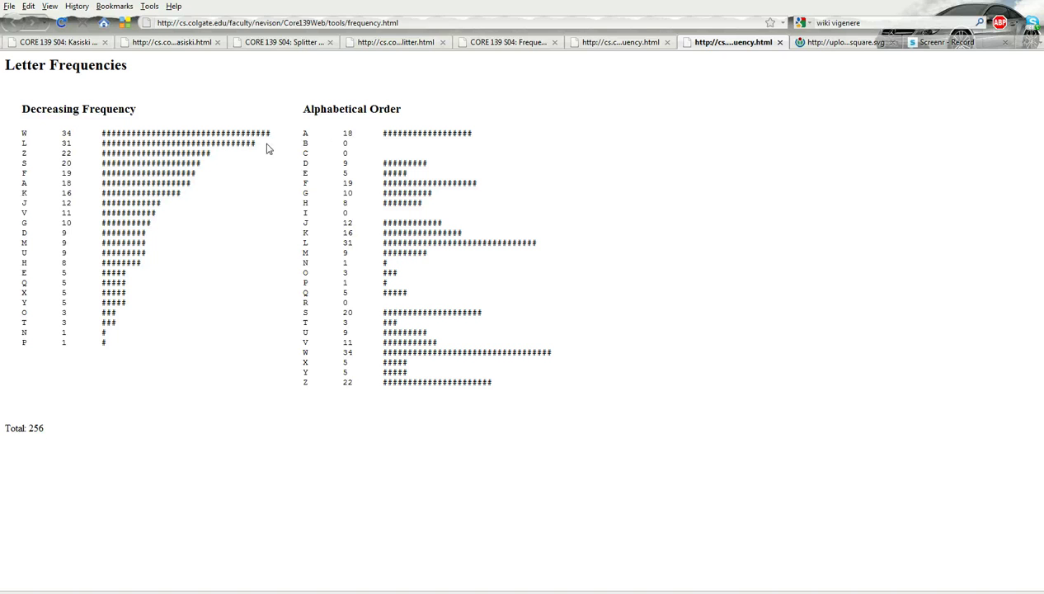
pyautogui.click(636, 45)
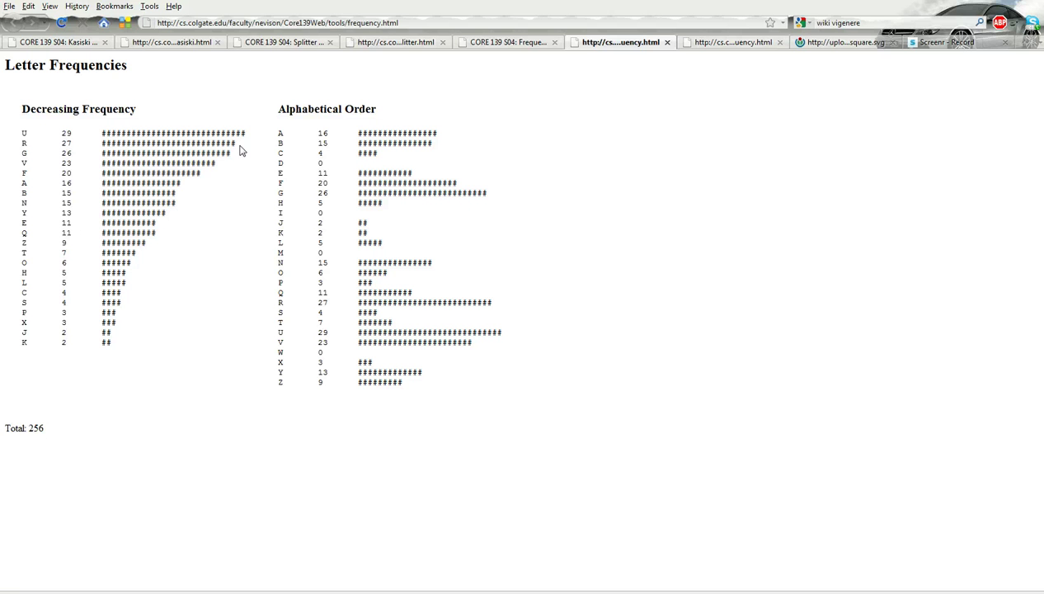
pyautogui.click(816, 43)
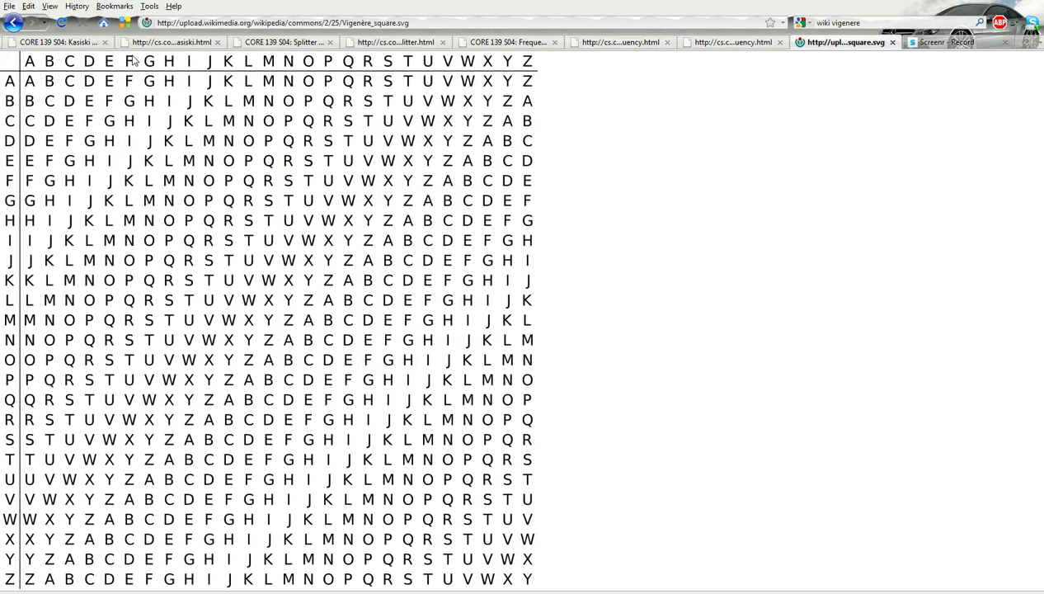